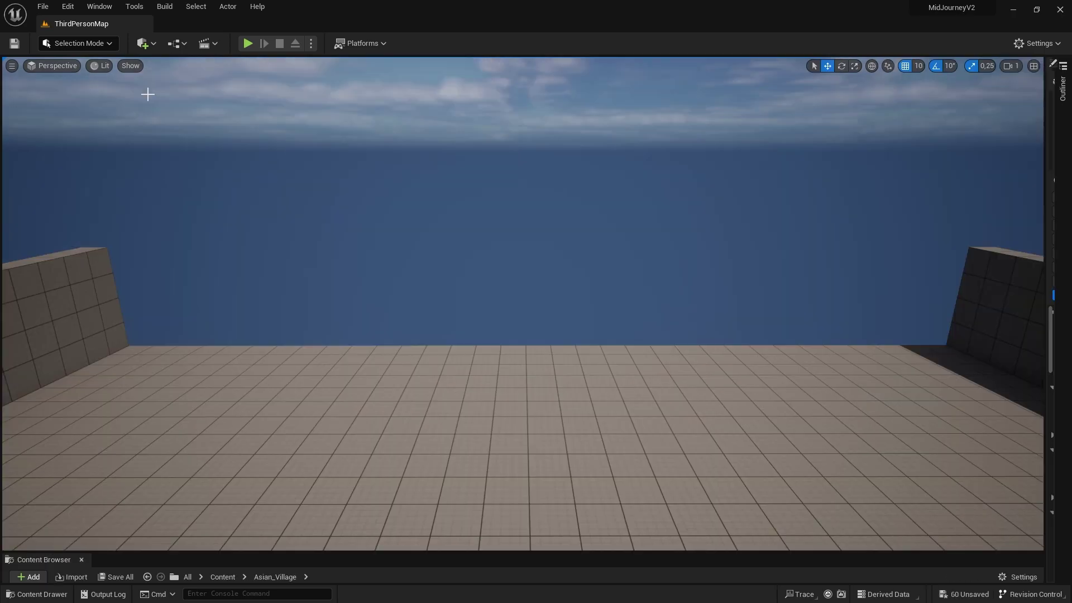
# Add a cube to the level, import the Plane landscape image and maximize the editor
pyautogui.click(145, 44)
pyautogui.moveTo(189, 160)
pyautogui.click(268, 159)
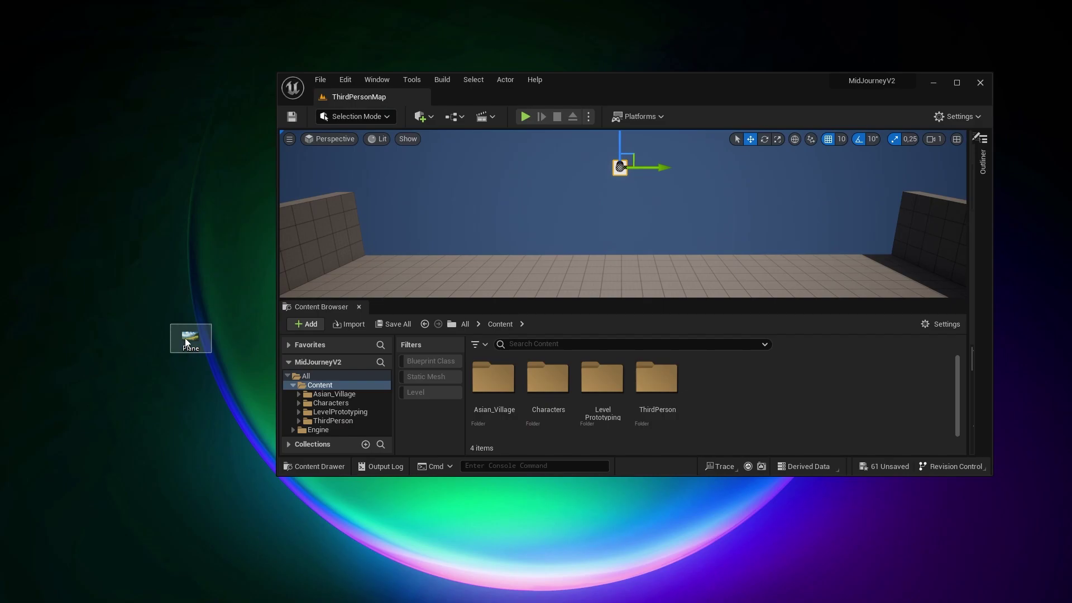
pyautogui.moveTo(703, 369); pyautogui.dragTo(715, 387)
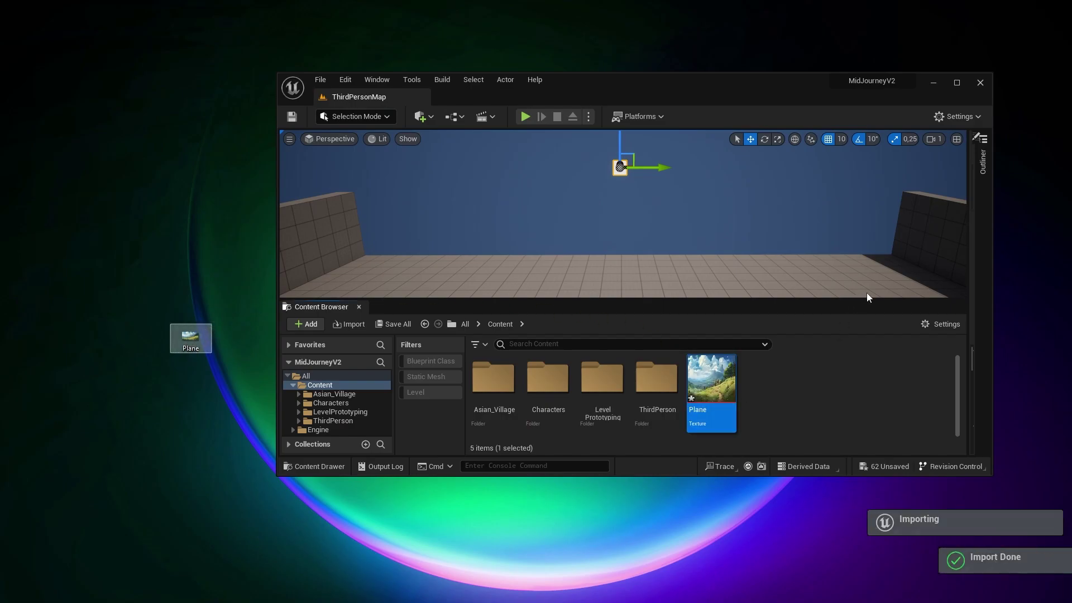
pyautogui.click(957, 82)
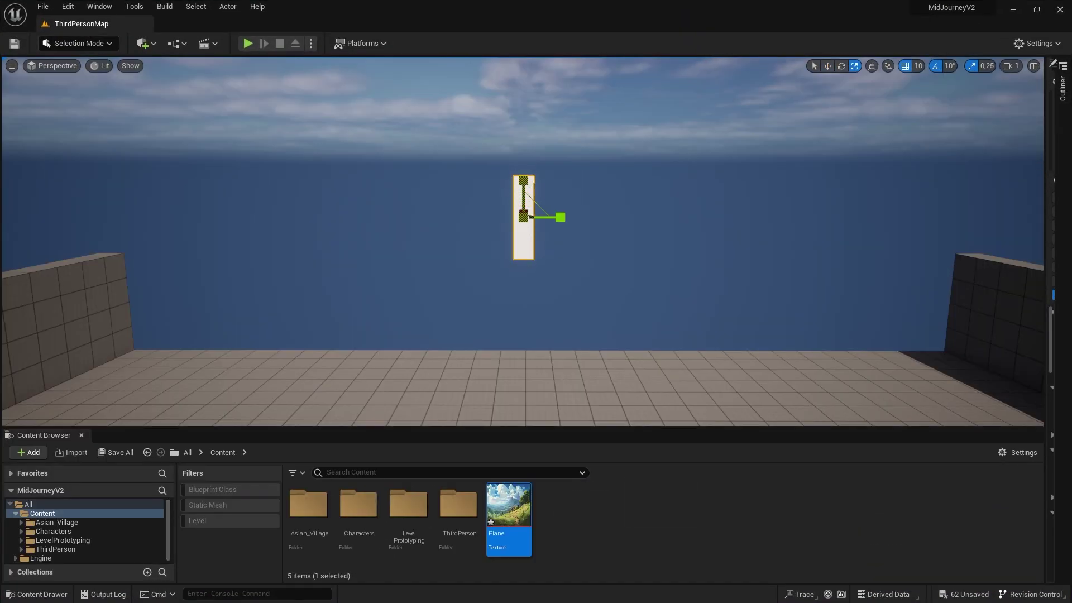
# Stretch the cube into a wide flat panel with the Plane texture, then fly toward it
pyautogui.moveTo(564, 224); pyautogui.dragTo(720, 223)
pyautogui.moveTo(481, 274); pyautogui.dragTo(481, 274)
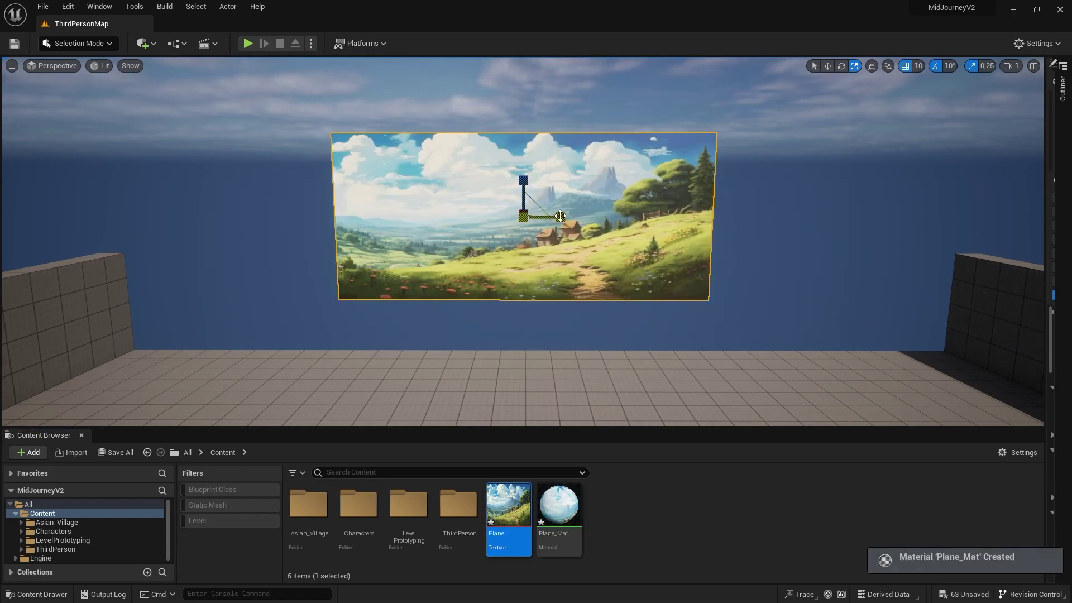
pyautogui.moveTo(561, 217); pyautogui.dragTo(642, 213)
pyautogui.press('w')
pyautogui.moveTo(737, 176); pyautogui.dragTo(511, 161, button='right')
# Place an SM_floor_02 tile and duplicate it into two rows of wooden floor
pyautogui.press('r')
pyautogui.moveTo(576, 506); pyautogui.dragTo(508, 387)
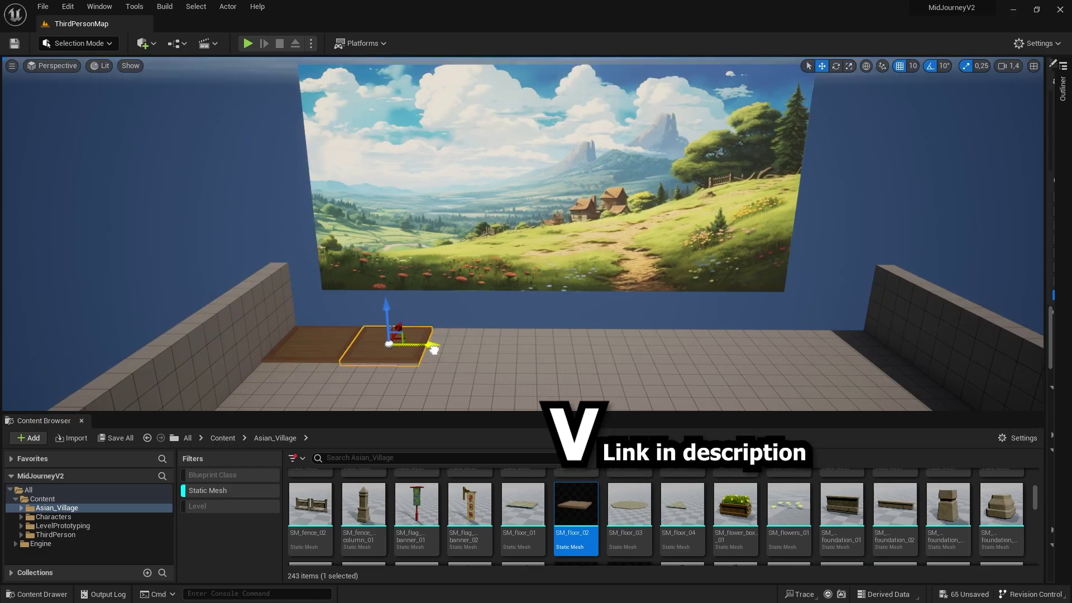
pyautogui.keyDown('alt'); pyautogui.moveTo(435, 350); pyautogui.dragTo(514, 350); pyautogui.keyUp('alt')
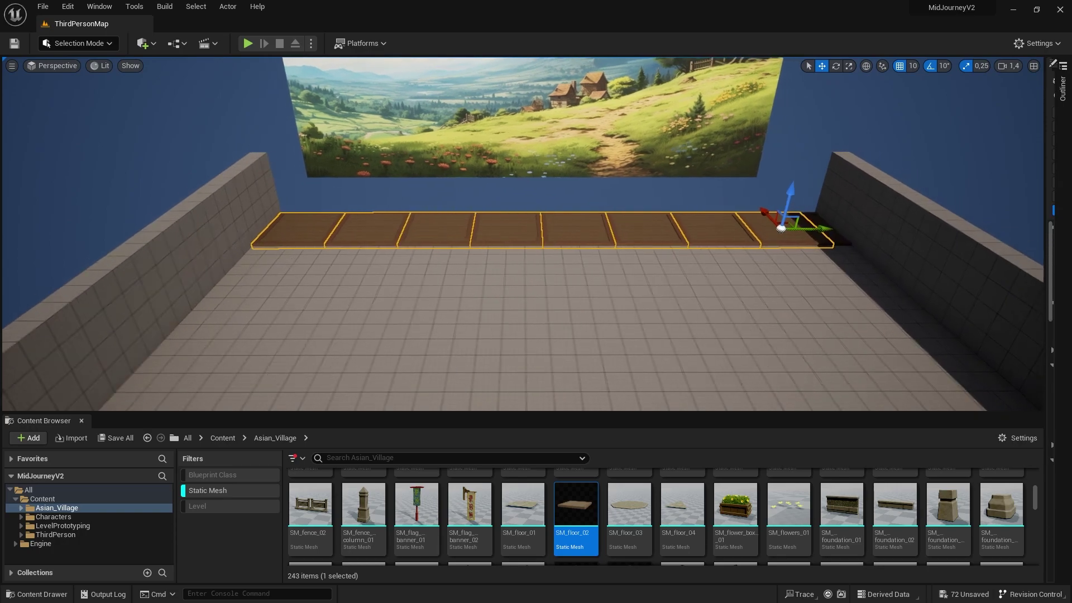
pyautogui.keyDown('alt'); pyautogui.moveTo(771, 223); pyautogui.dragTo(843, 359); pyautogui.keyUp('alt')
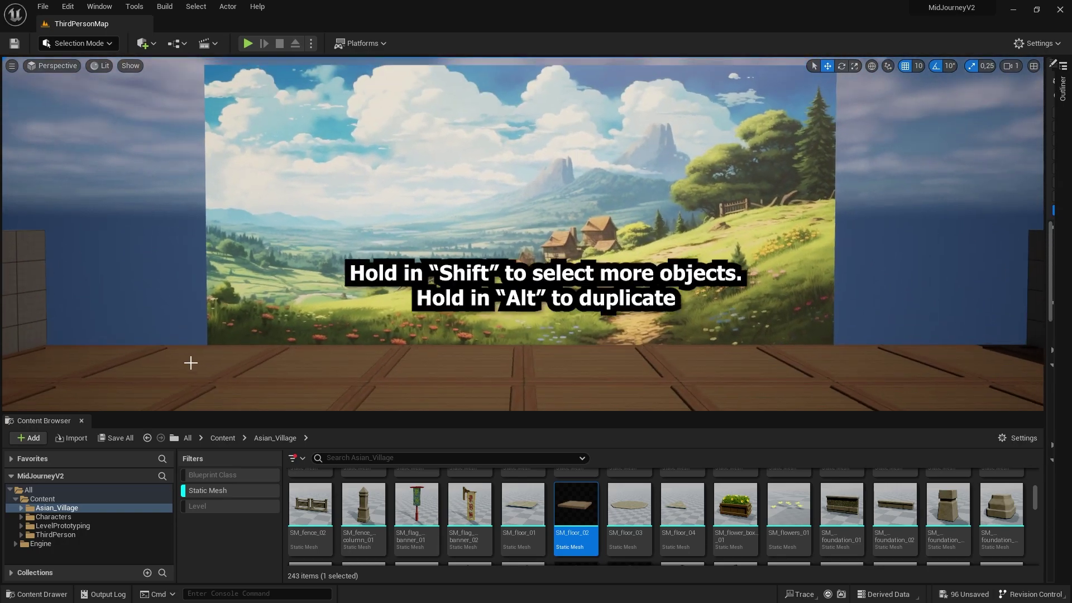
# Select a row of floor tiles and lift a duplicate of it overhead
pyautogui.click(190, 363)
pyautogui.keyDown('shift'); pyautogui.click(424, 357); pyautogui.keyUp('shift')
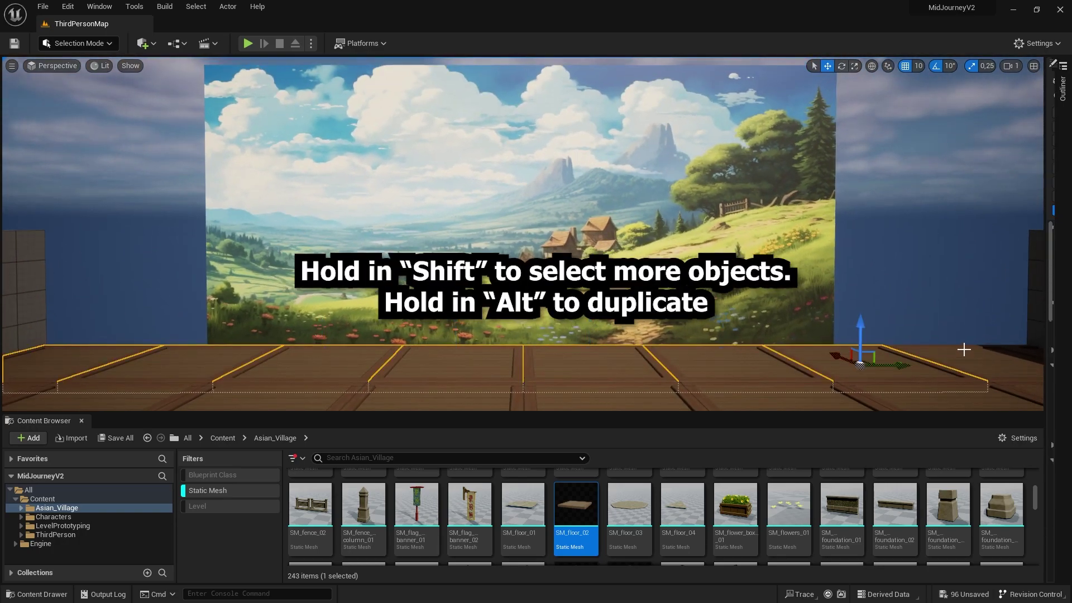
pyautogui.keyDown('alt'); pyautogui.moveTo(967, 355); pyautogui.dragTo(965, 134); pyautogui.keyUp('alt')
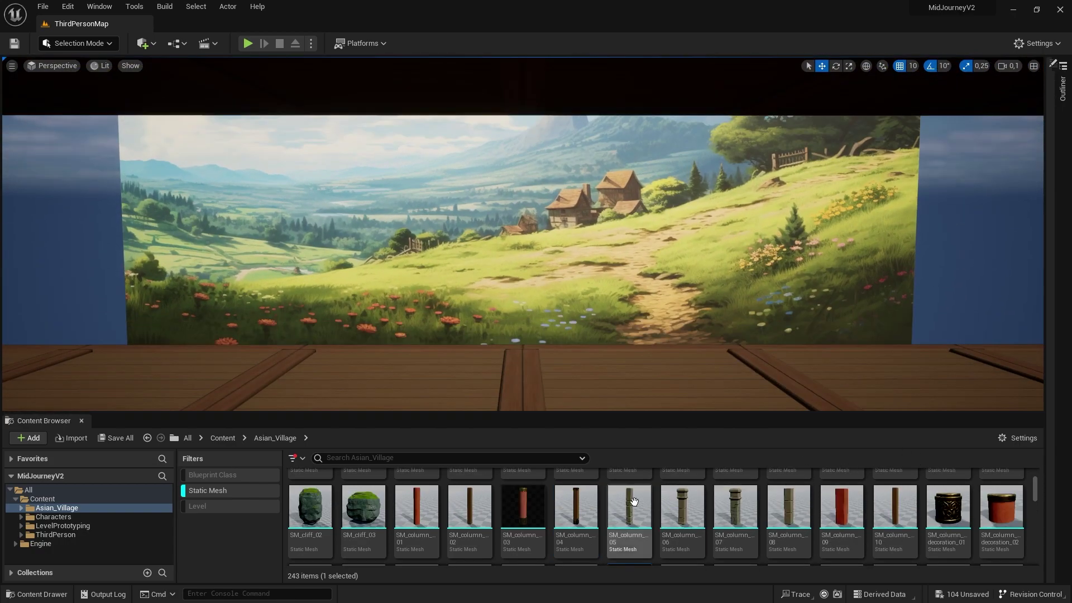
# Place a red SM_column_03 column and arrange the counter props, undoing one statue scale change
pyautogui.moveTo(524, 506); pyautogui.dragTo(960, 385)
pyautogui.press('w')
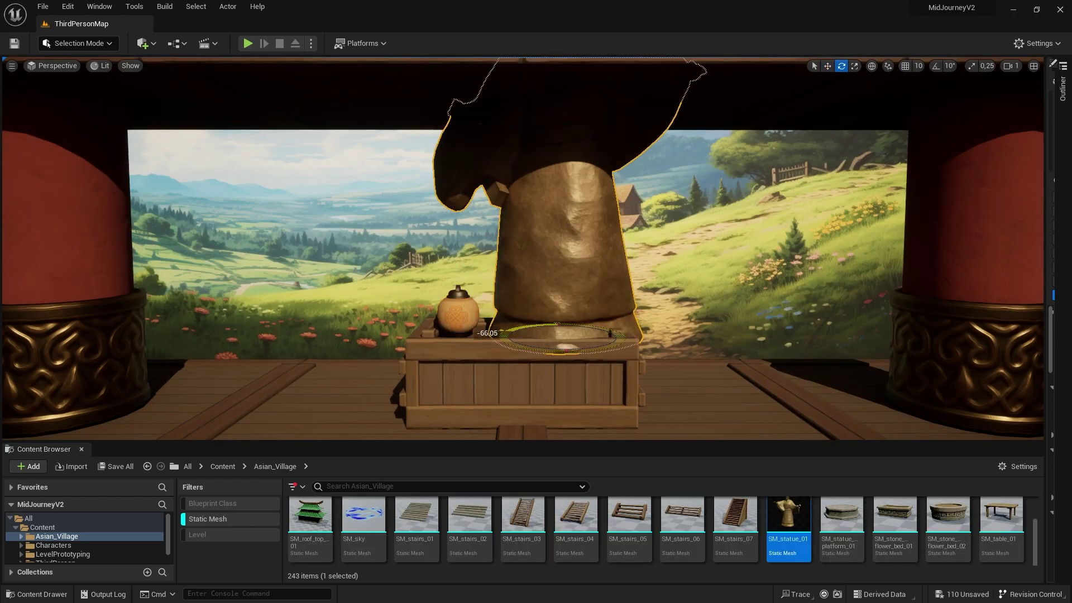
pyautogui.press('r')
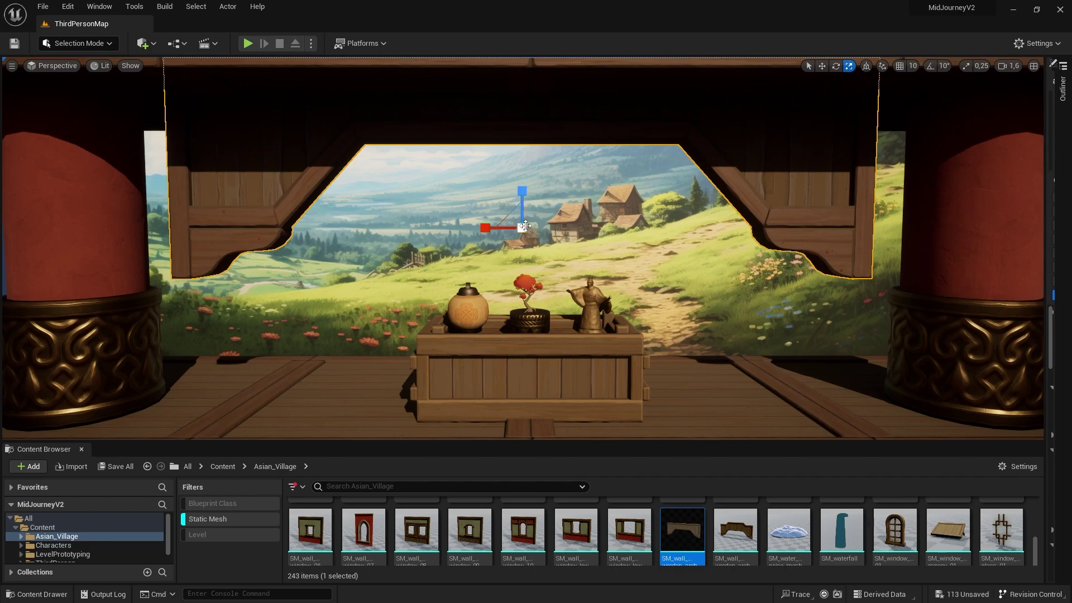
pyautogui.hotkey('ctrl', 'z')
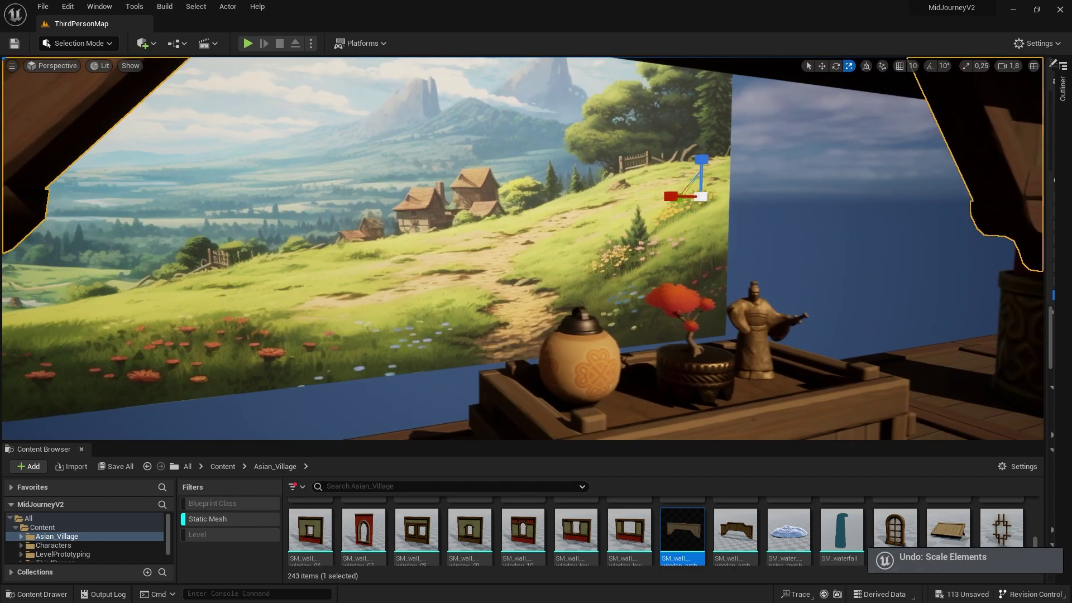
pyautogui.moveTo(866, 405); pyautogui.dragTo(867, 405, button='right')
# Move the pillar closer and to the right beside the shopkeeper's counter
pyautogui.press('w')
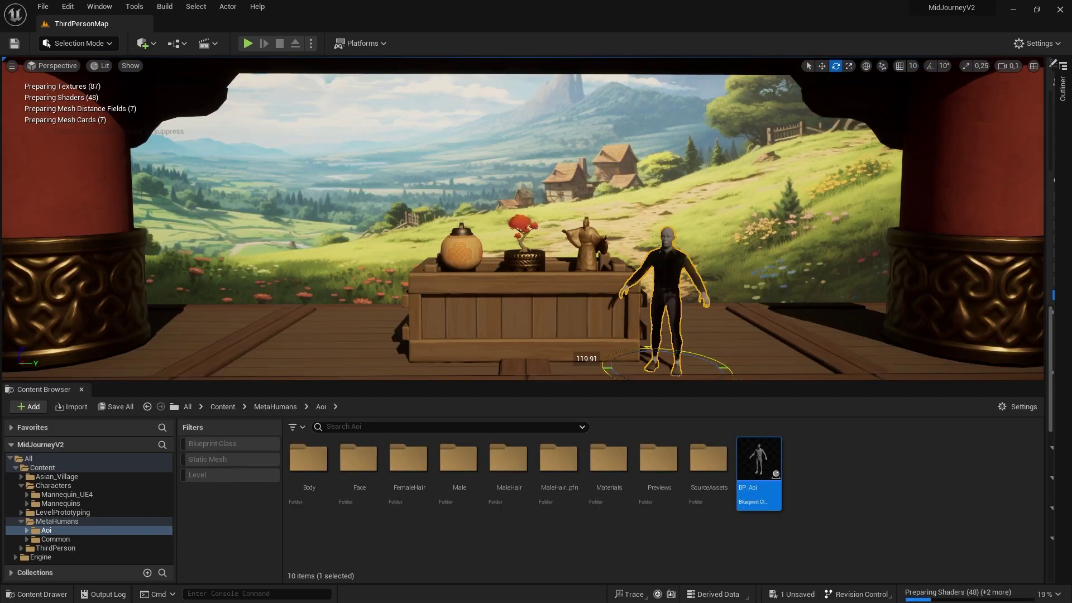
pyautogui.scroll(3, 523, 219)
pyautogui.press('r')
pyautogui.scroll(2, 666, 357)
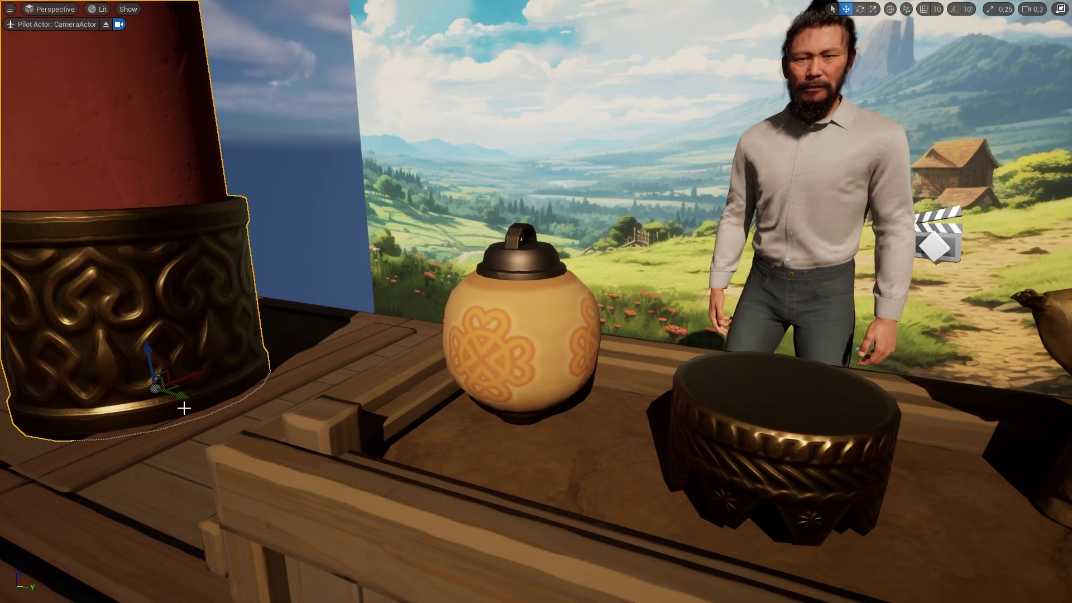
pyautogui.moveTo(185, 408); pyautogui.dragTo(282, 426)
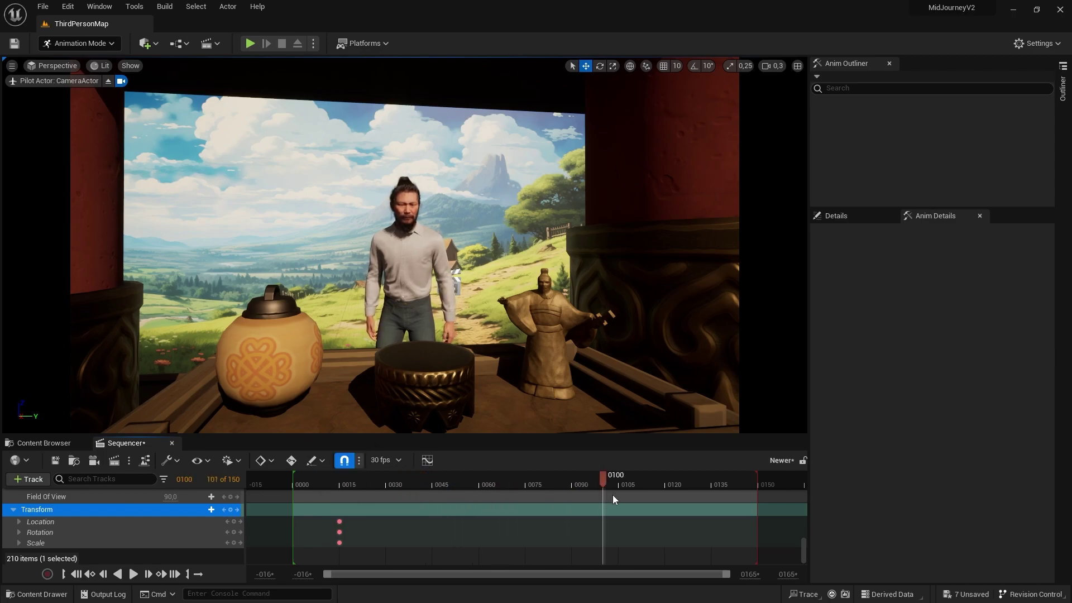
# Scrub the sequence back to an earlier frame and play the shopkeeper camera shot
pyautogui.moveTo(569, 502); pyautogui.dragTo(320, 488)
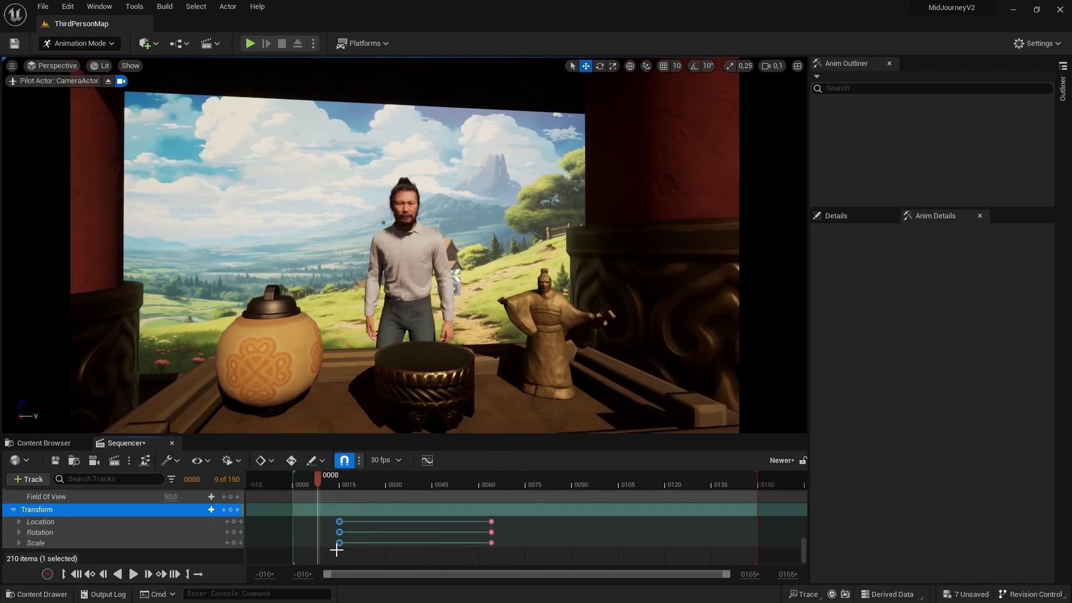
pyautogui.press('space')
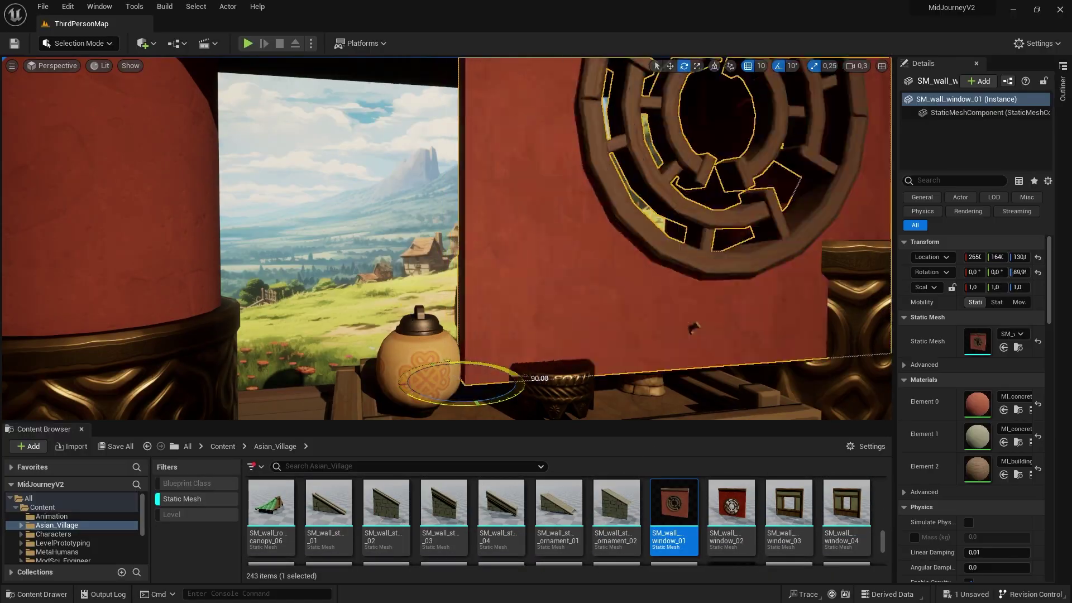
# Undo the window wall move, then add a spot light aimed at the shopkeeper
pyautogui.hotkey('ctrl', 'z')
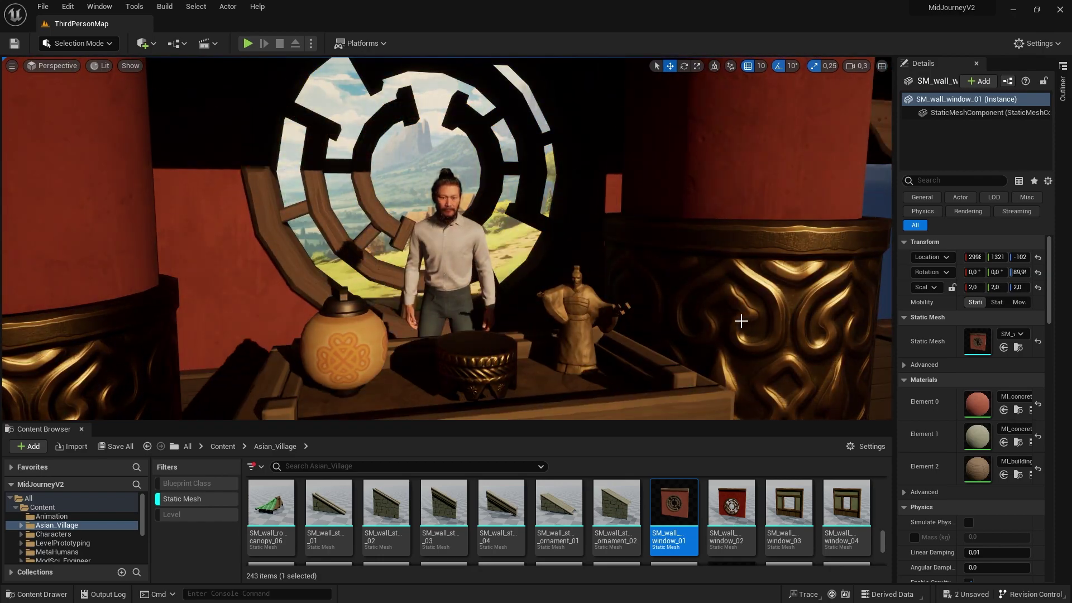
pyautogui.click(748, 323)
pyautogui.click(143, 43)
pyautogui.moveTo(193, 146)
pyautogui.click(286, 176)
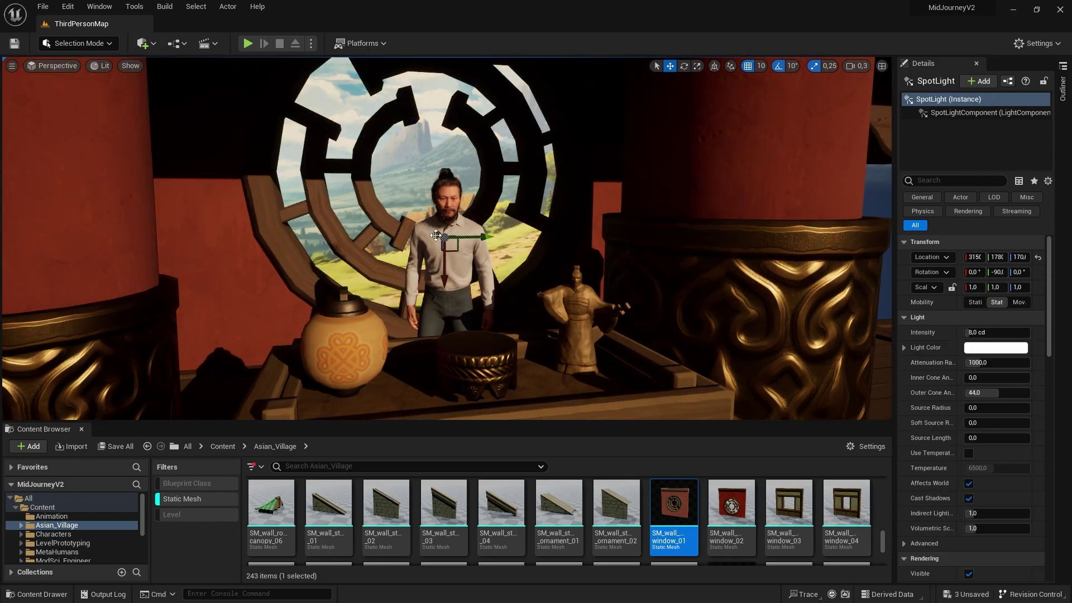
pyautogui.press('e')
pyautogui.moveTo(677, 153); pyautogui.dragTo(665, 112)
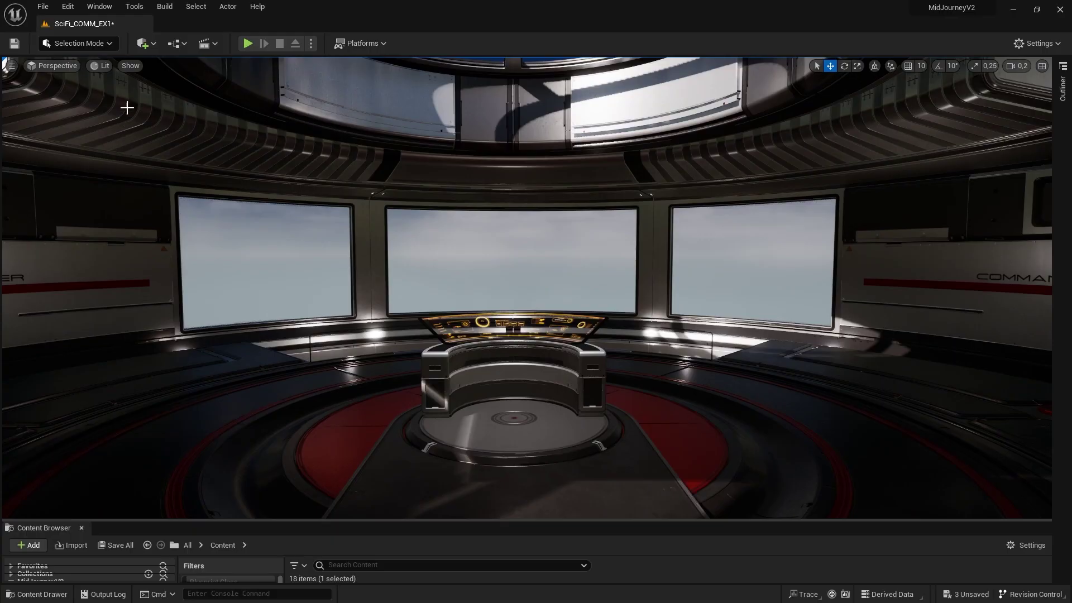
# Add a cube in the command room and scale it into a long, tall panel
pyautogui.click(152, 45)
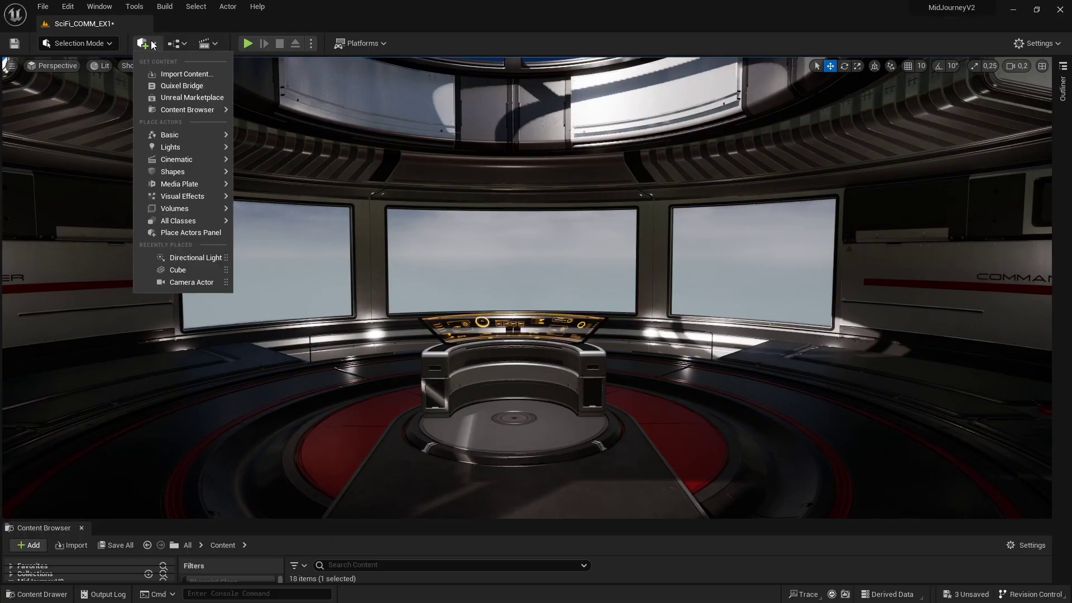
pyautogui.moveTo(196, 171)
pyautogui.click(282, 175)
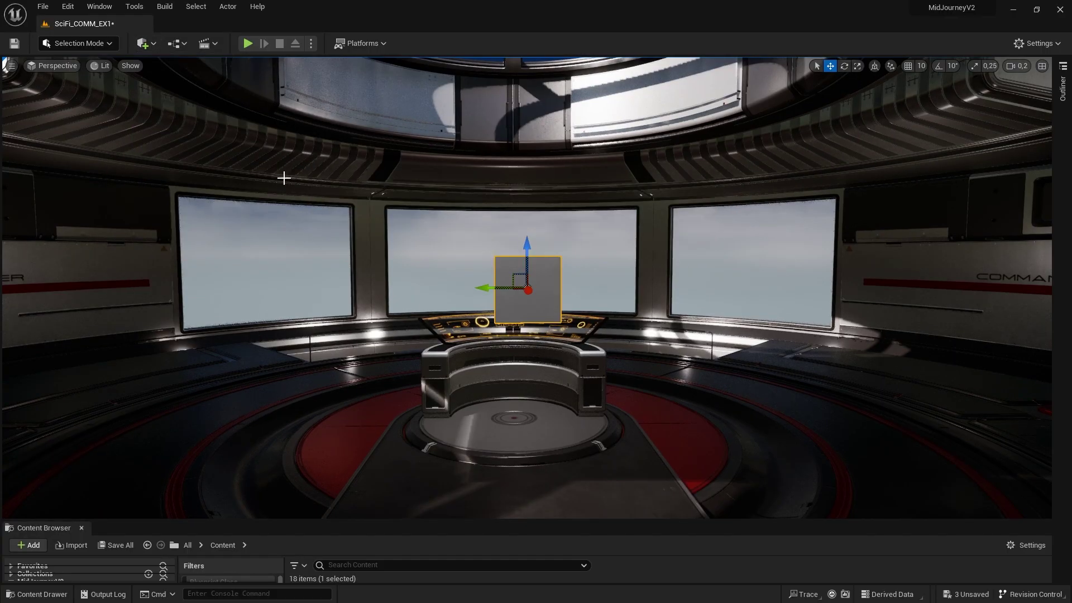
pyautogui.moveTo(489, 288); pyautogui.dragTo(391, 288)
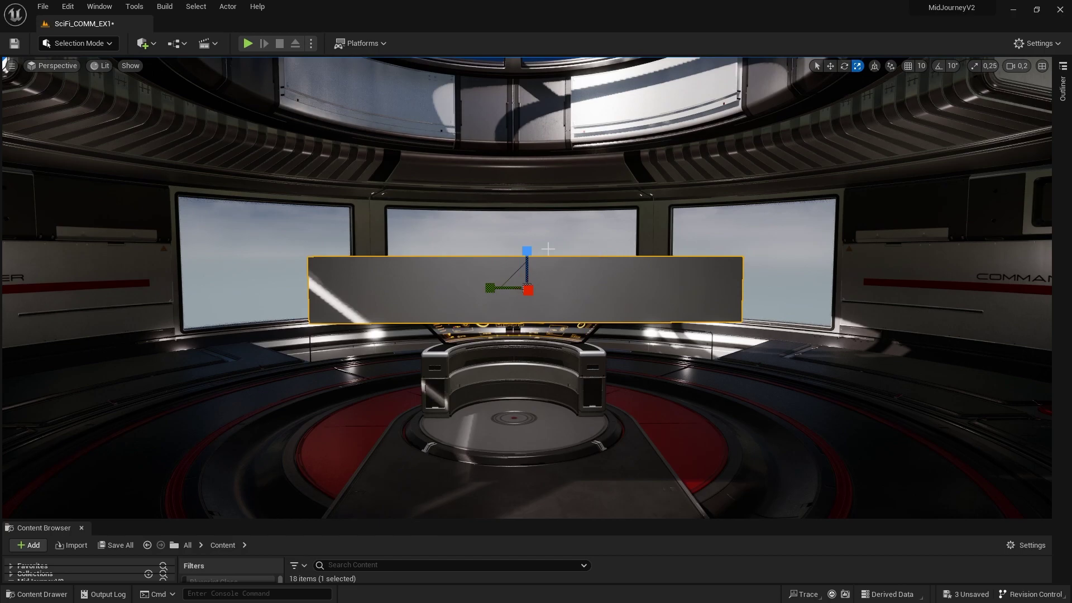
pyautogui.moveTo(545, 248); pyautogui.dragTo(553, 328)
pyautogui.press('w')
pyautogui.moveTo(424, 520); pyautogui.dragTo(424, 375)
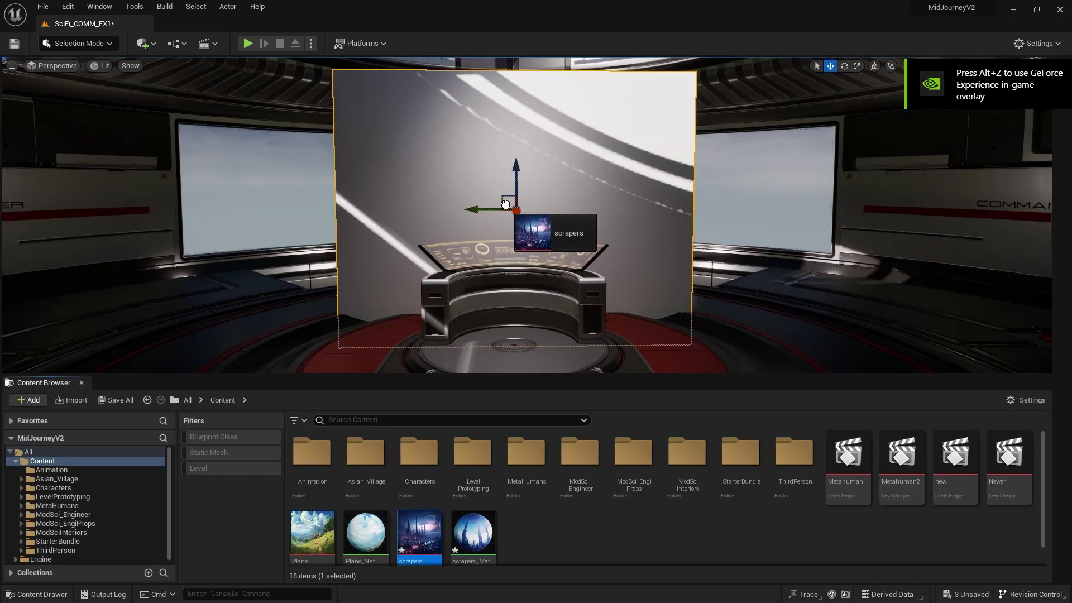
# Apply the scrapers texture and push the panel behind the windows, widening it across all screens
pyautogui.moveTo(506, 204); pyautogui.dragTo(505, 206)
pyautogui.moveTo(578, 376); pyautogui.dragTo(578, 467)
pyautogui.moveTo(508, 246); pyautogui.dragTo(512, 239)
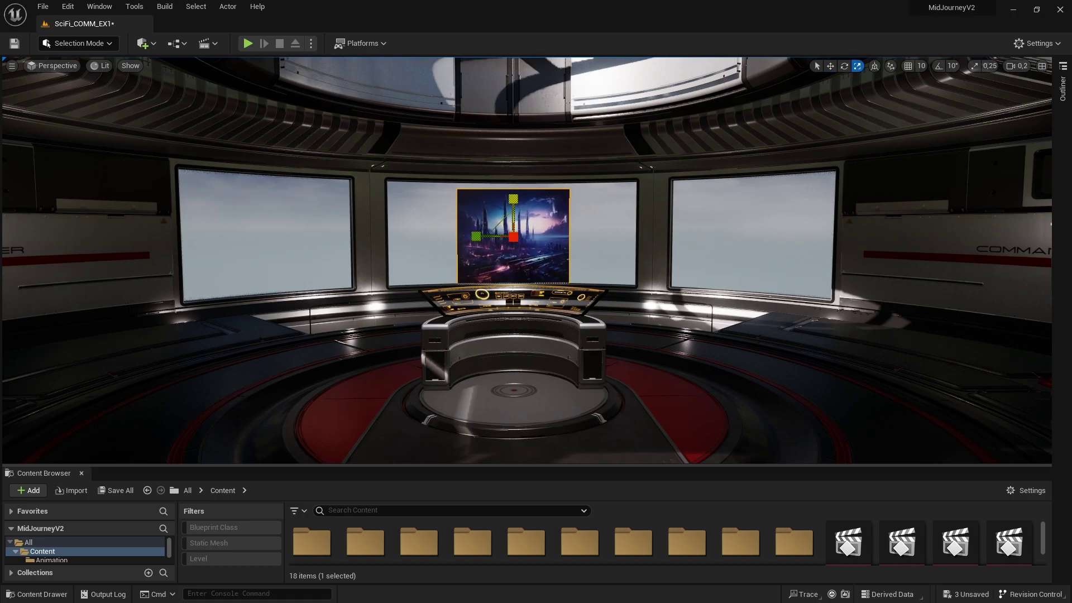
pyautogui.moveTo(476, 236); pyautogui.dragTo(424, 236)
pyautogui.moveTo(513, 195); pyautogui.dragTo(514, 168)
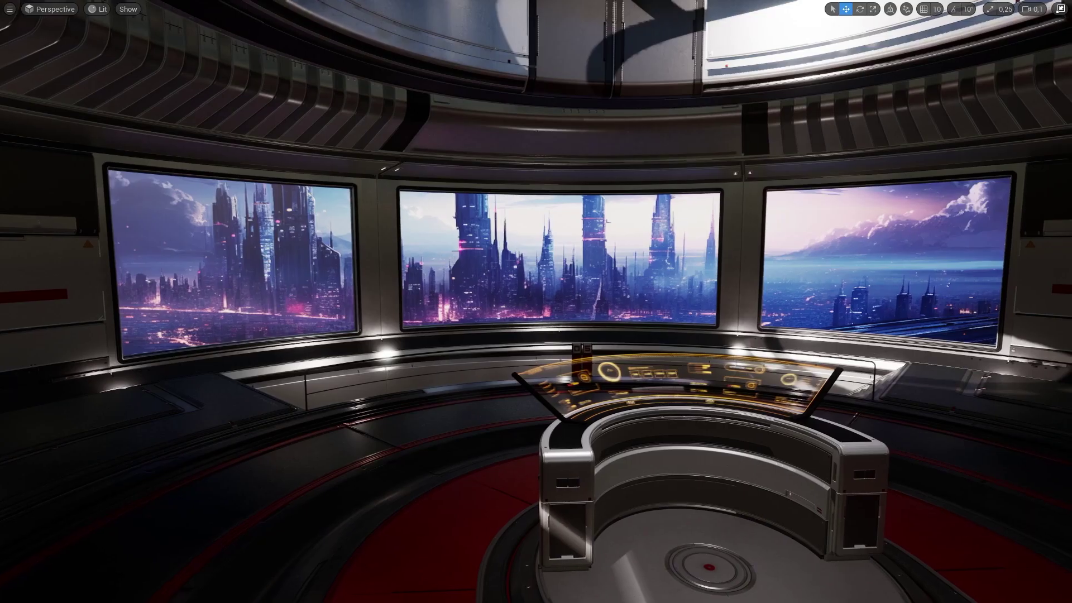
# Fly the view sideways across the finished command room
pyautogui.press('d')
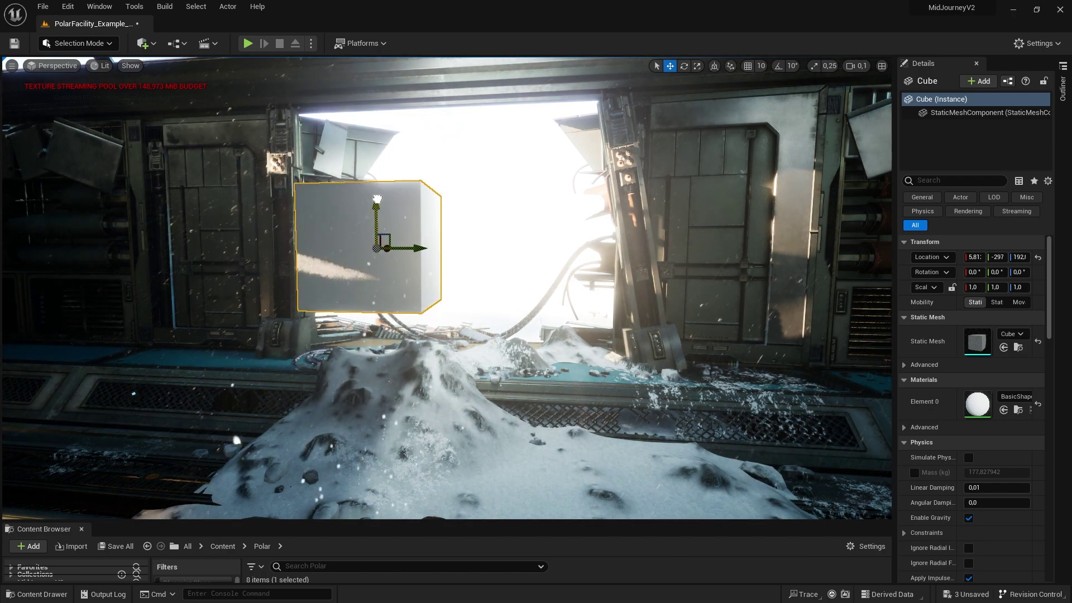
# Move the cube right into the polar facility's open doorway
pyautogui.moveTo(423, 249); pyautogui.dragTo(594, 253)
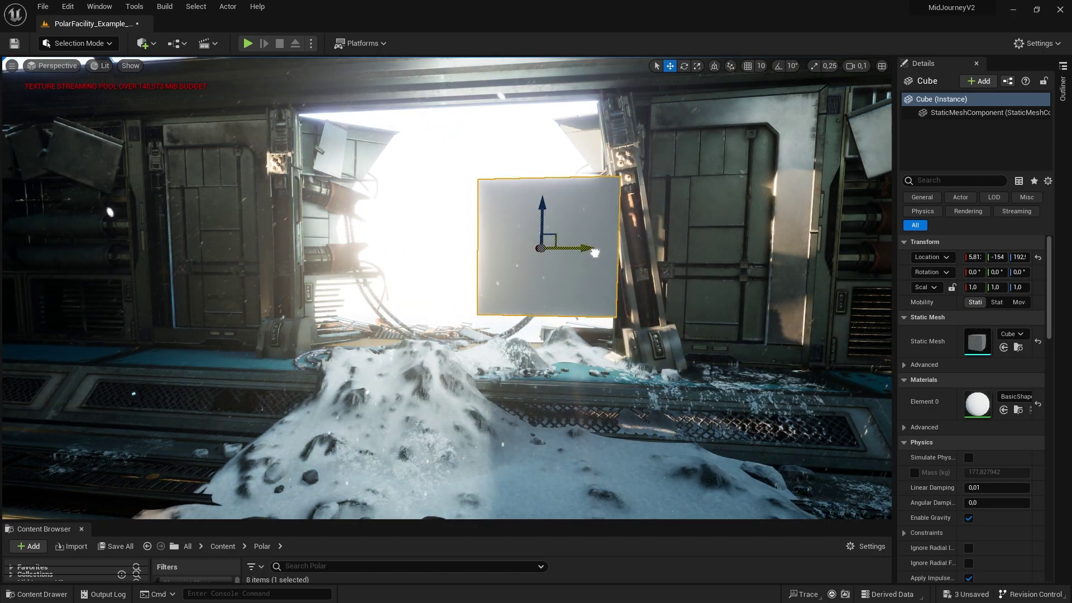